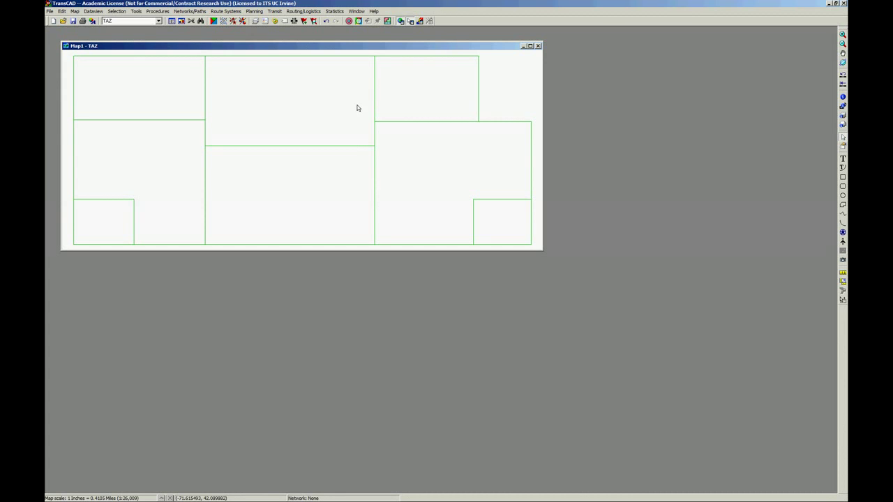
# Start a regression Model Estimation from the statistics procedures menu
pyautogui.click(333, 12)
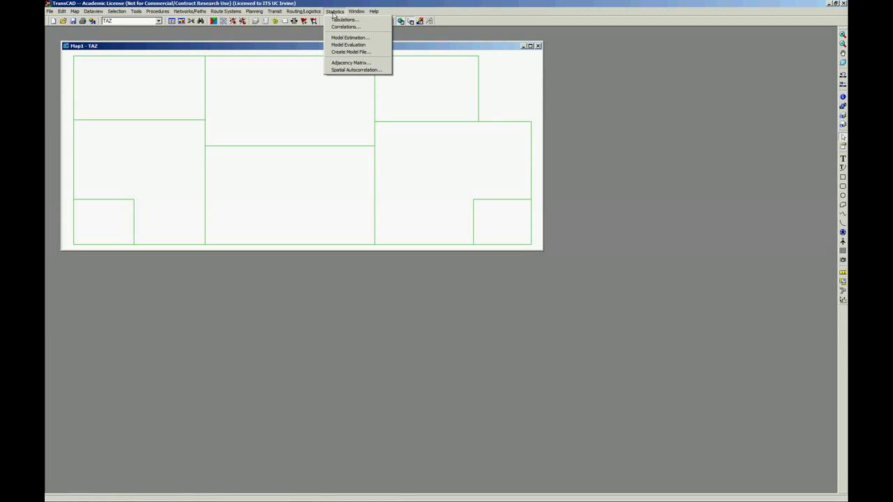
pyautogui.click(335, 13)
pyautogui.click(167, 12)
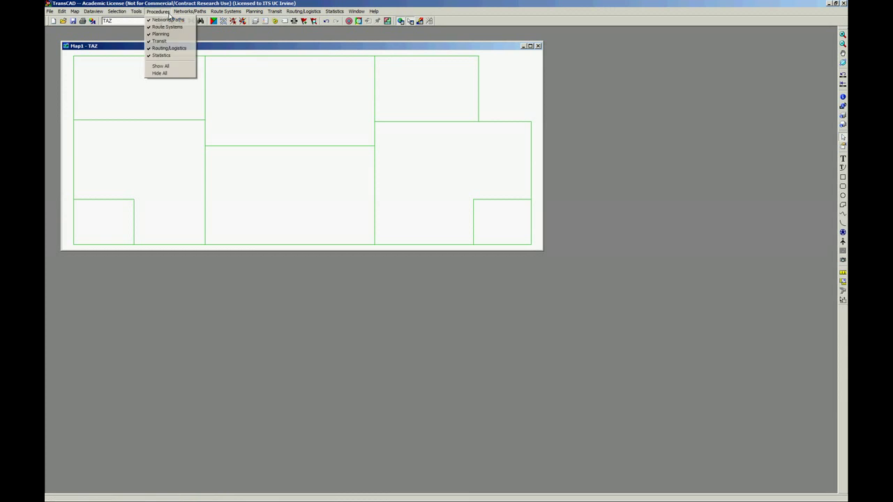
pyautogui.click(167, 67)
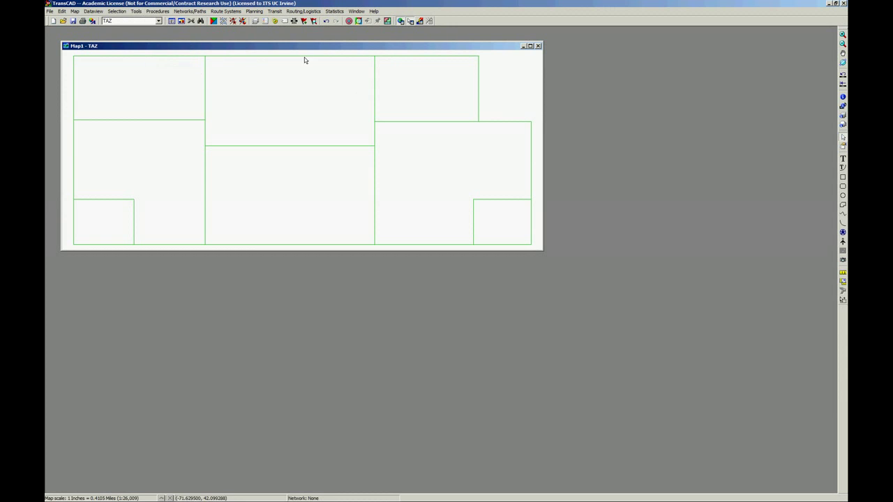
pyautogui.click(334, 12)
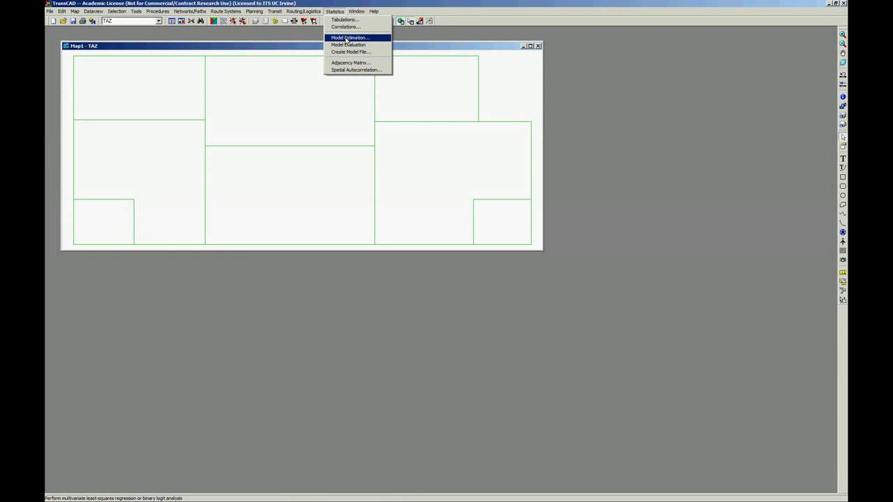
pyautogui.click(347, 38)
# Reposition the Model Estimation dialog, keep All Records as the data source, then cancel it
pyautogui.moveTo(434, 160); pyautogui.dragTo(330, 162)
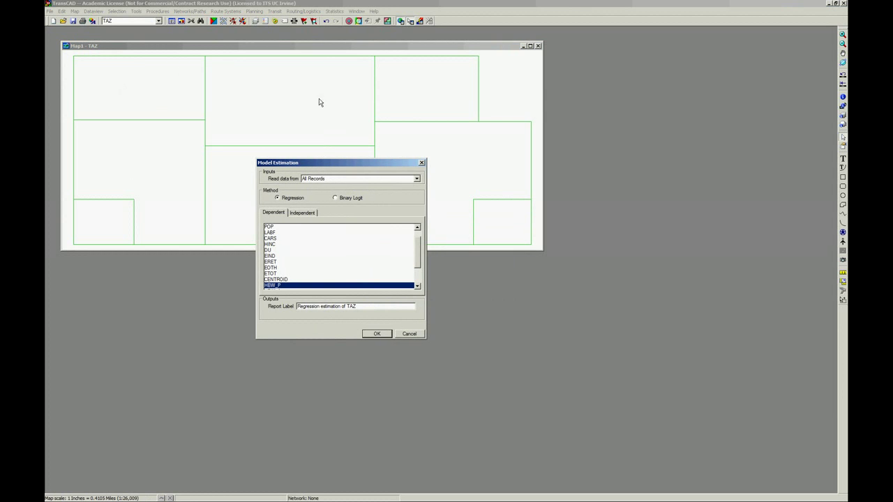
pyautogui.moveTo(305, 161); pyautogui.dragTo(278, 178)
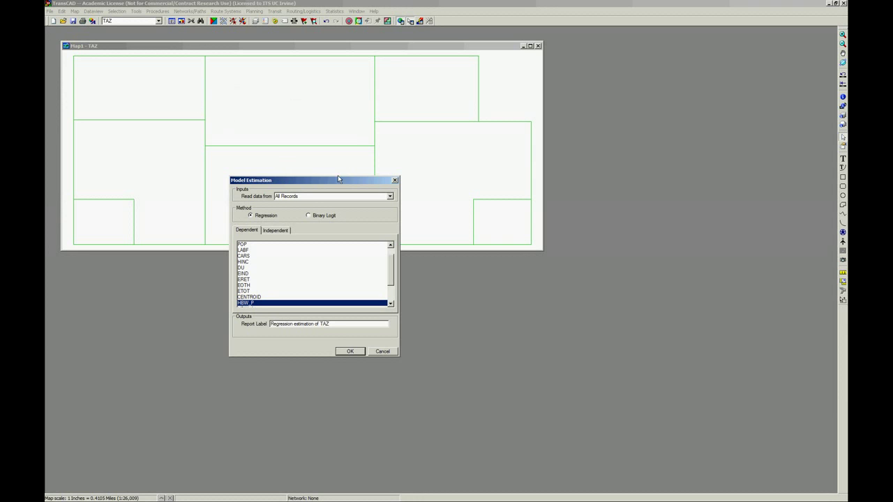
pyautogui.moveTo(336, 180); pyautogui.dragTo(347, 147)
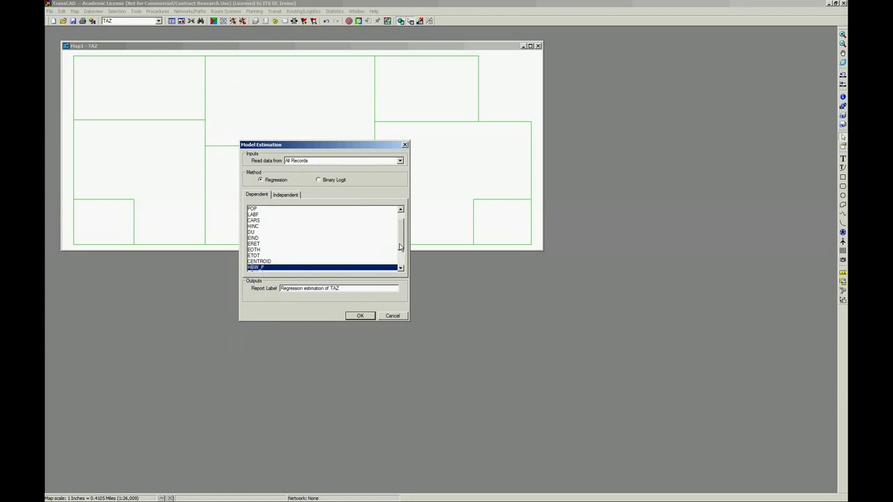
pyautogui.moveTo(400, 250); pyautogui.dragTo(401, 261)
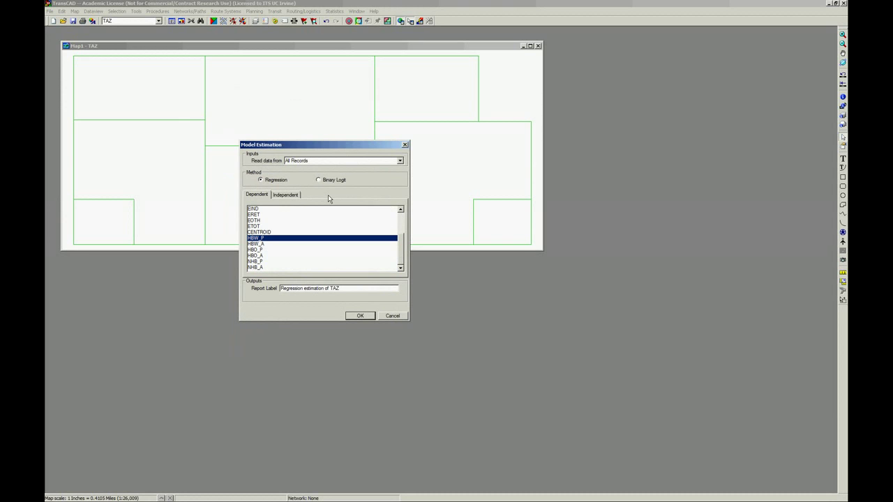
pyautogui.click(371, 162)
pyautogui.click(369, 163)
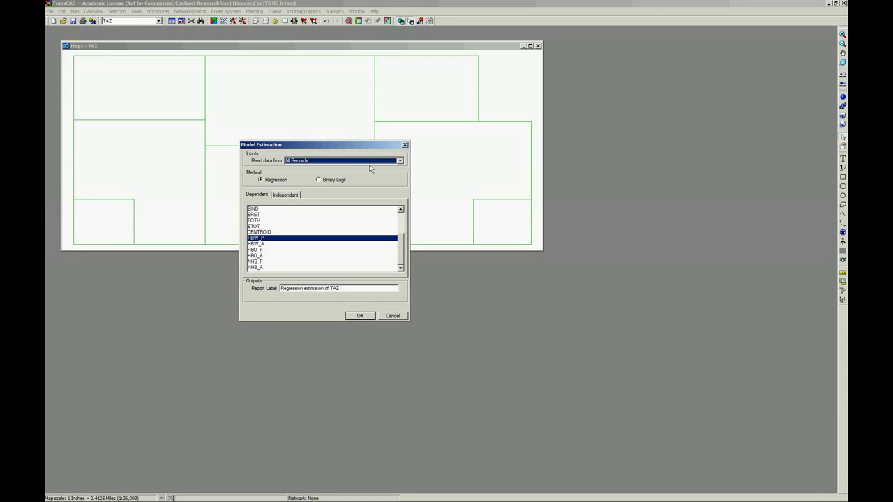
pyautogui.click(399, 316)
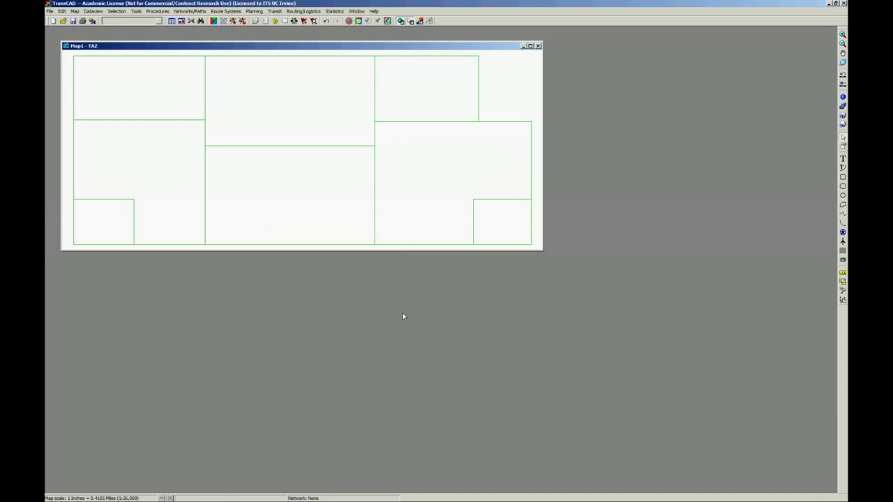
# Open a TAZ dataview and sort its records by the ID column
pyautogui.click(171, 21)
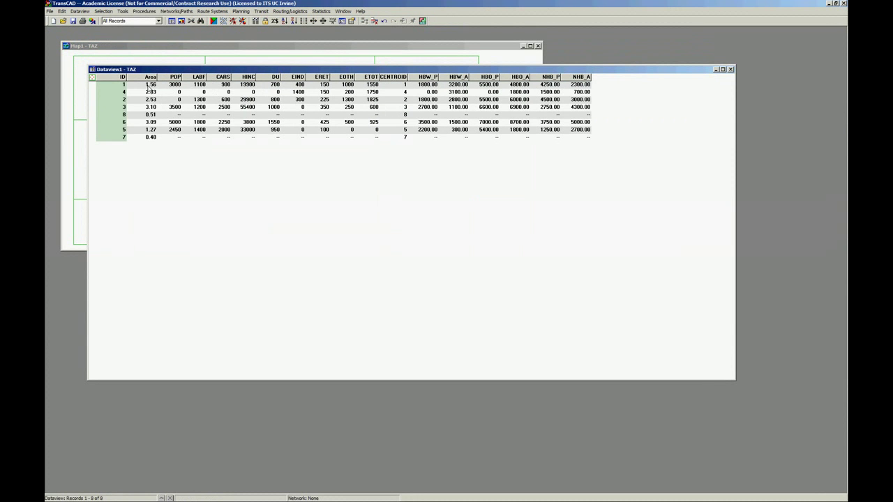
pyautogui.click(122, 77)
pyautogui.rightClick(121, 77)
pyautogui.click(124, 82)
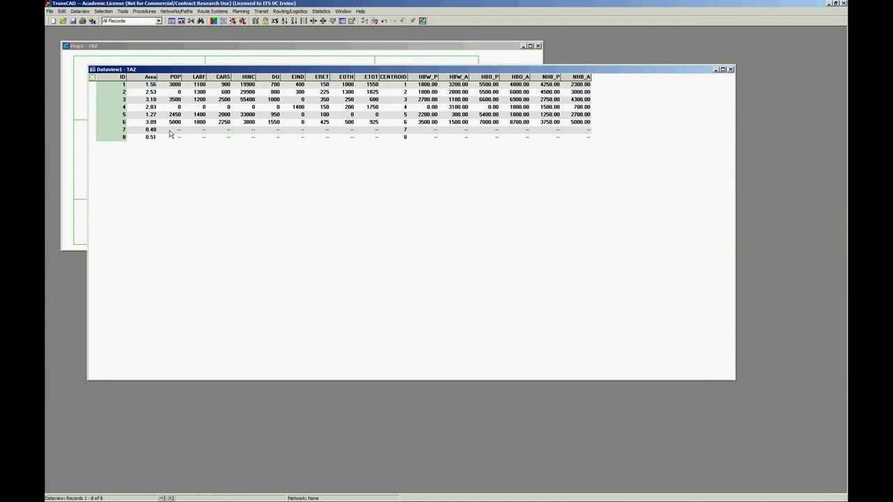
# Select the empty records 7 and 8 across all fields, then bring the TAZ map forward
pyautogui.moveTo(170, 135); pyautogui.dragTo(597, 160)
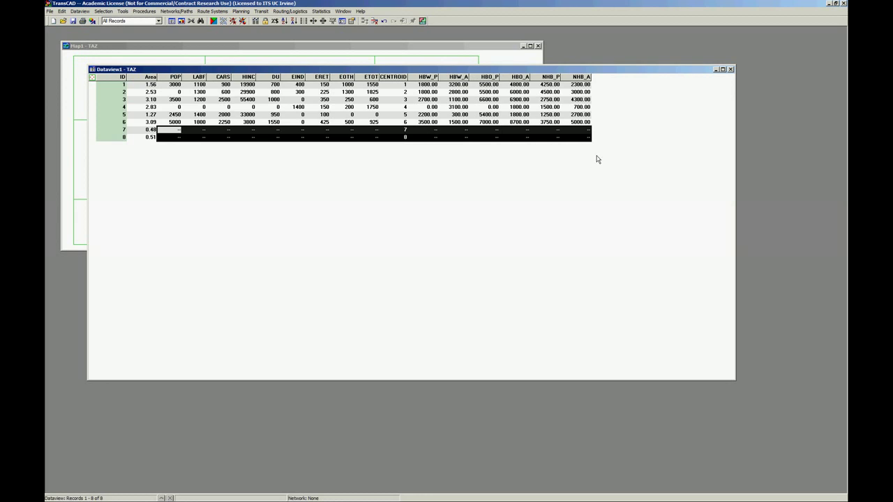
pyautogui.moveTo(579, 131); pyautogui.dragTo(150, 163)
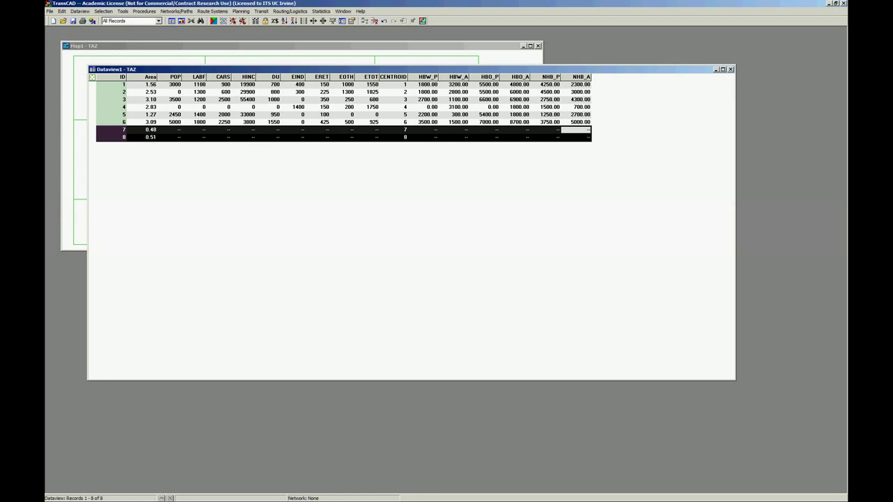
pyautogui.moveTo(117, 137); pyautogui.dragTo(594, 166)
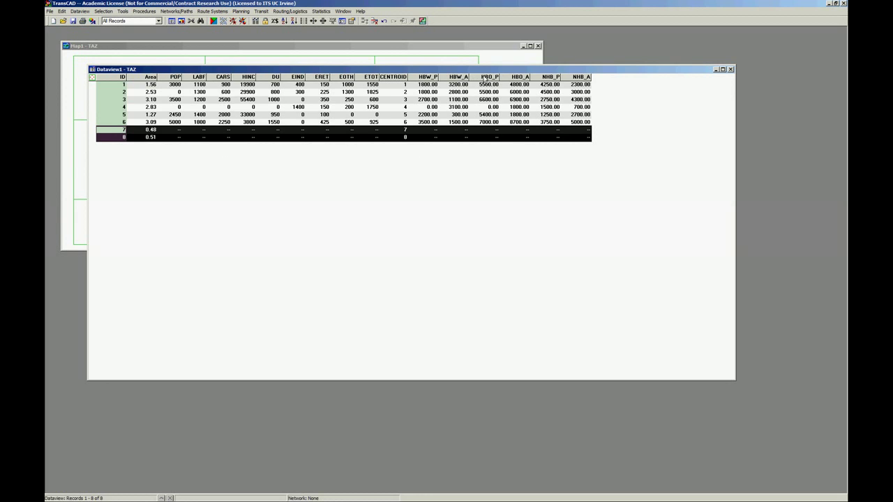
pyautogui.click(448, 57)
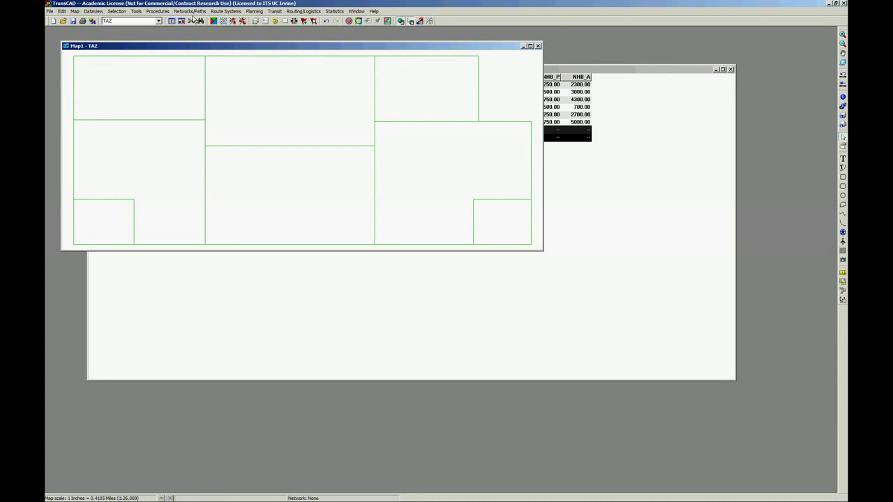
# Select zones by the condition ID<=6 from the Field List into a renamed TAZs selection set
pyautogui.click(113, 12)
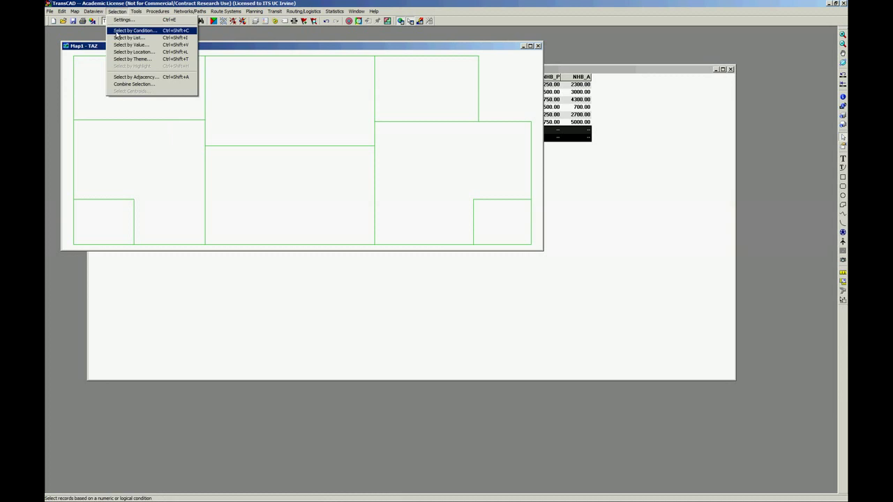
pyautogui.click(119, 32)
pyautogui.click(409, 255)
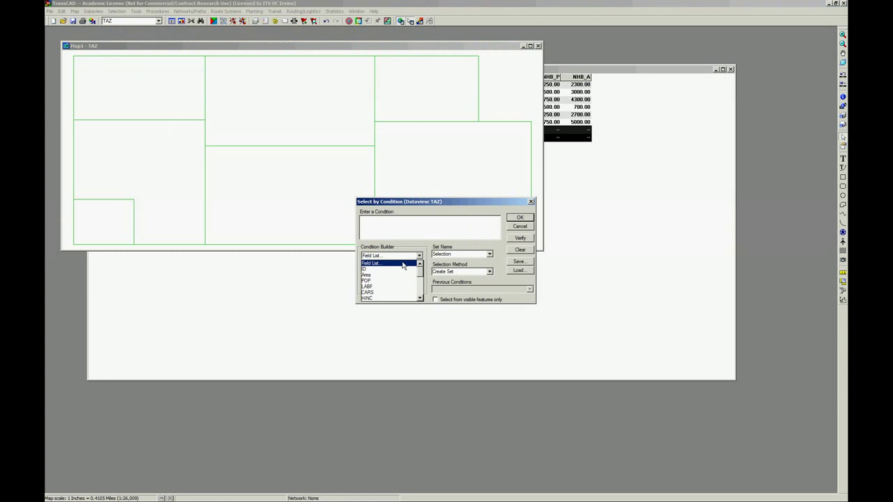
pyautogui.click(403, 270)
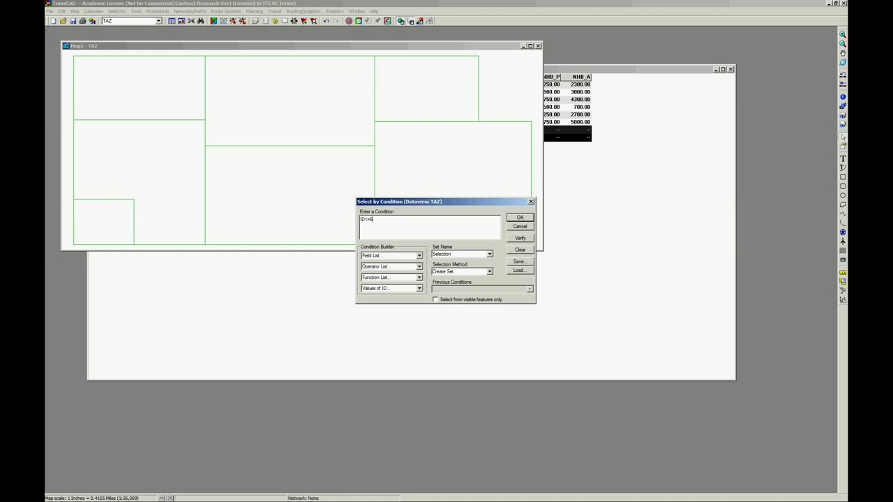
pyautogui.click(473, 254)
pyautogui.write('TAZs')
pyautogui.click(523, 217)
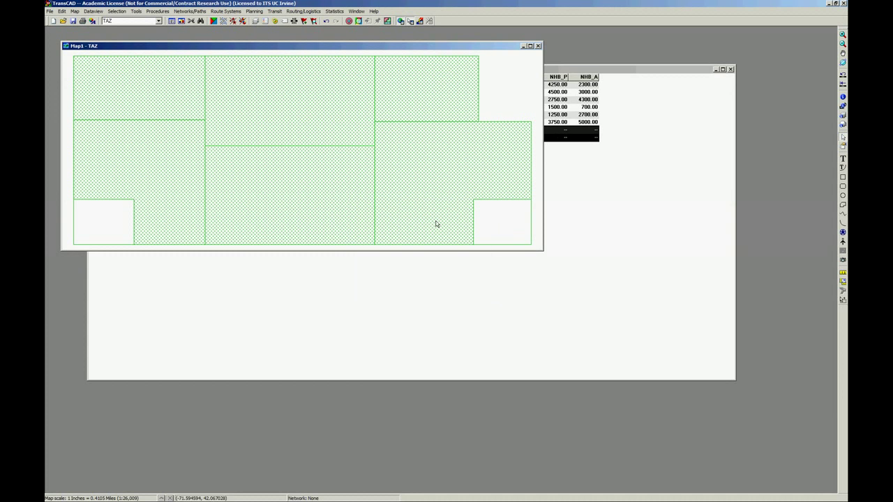
# Start a new Regression estimation reading data from TAZs, with HBW_P as the dependent field
pyautogui.click(261, 12)
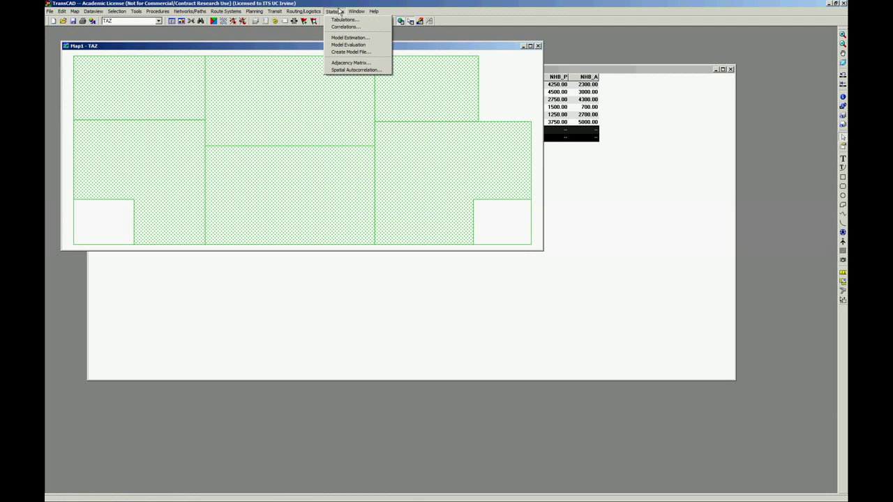
pyautogui.click(345, 37)
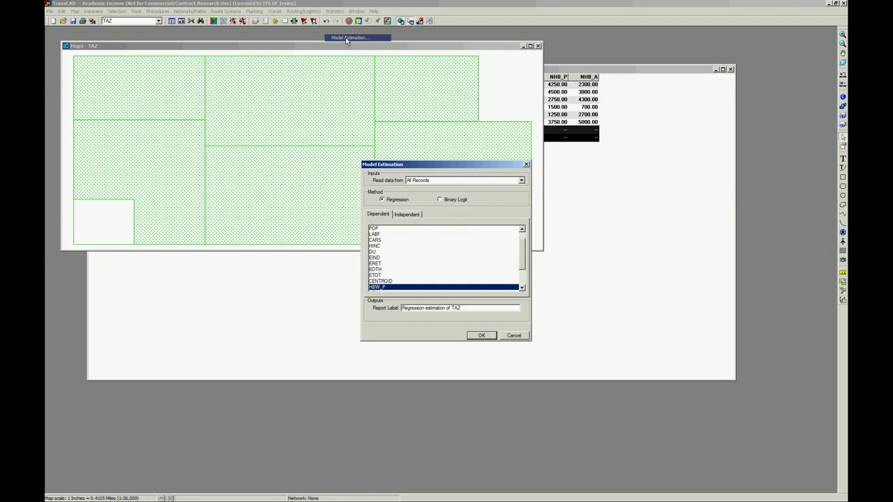
pyautogui.click(434, 180)
pyautogui.click(433, 194)
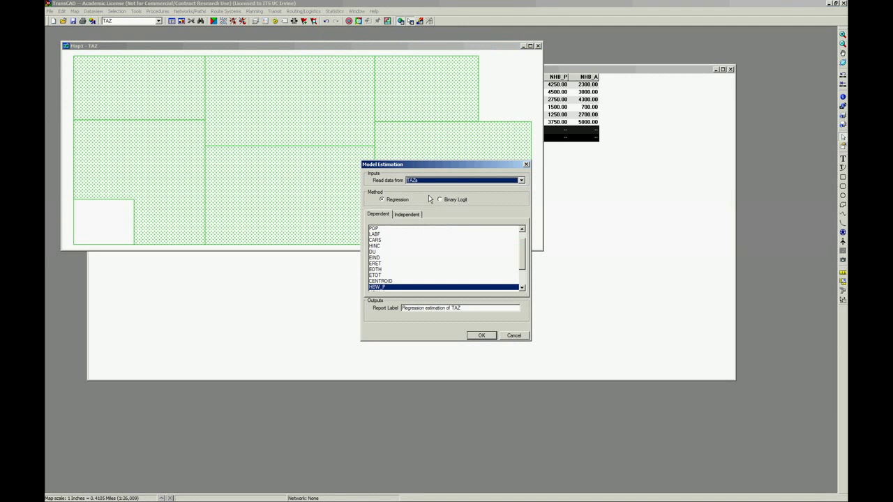
pyautogui.moveTo(528, 256); pyautogui.dragTo(527, 265)
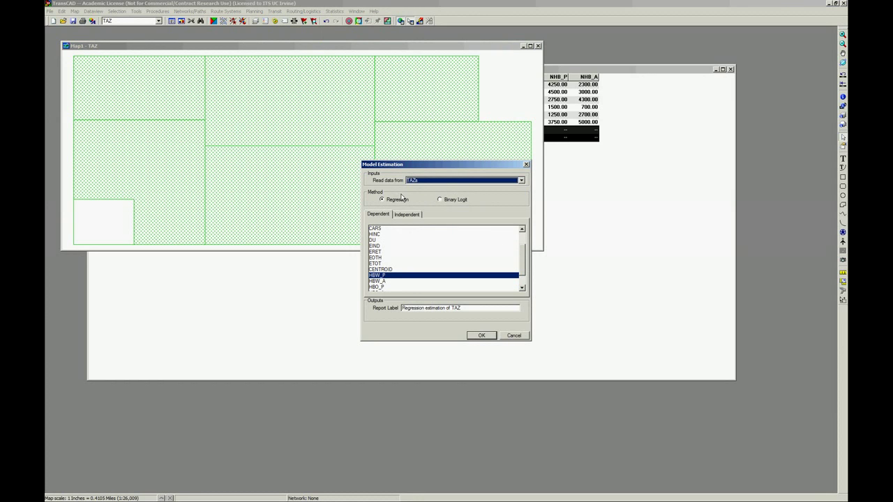
pyautogui.moveTo(427, 165); pyautogui.dragTo(286, 151)
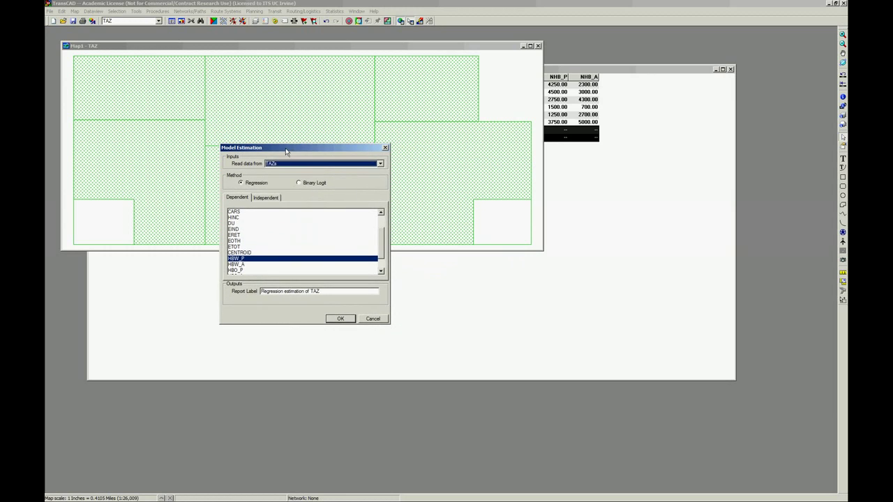
pyautogui.click(258, 184)
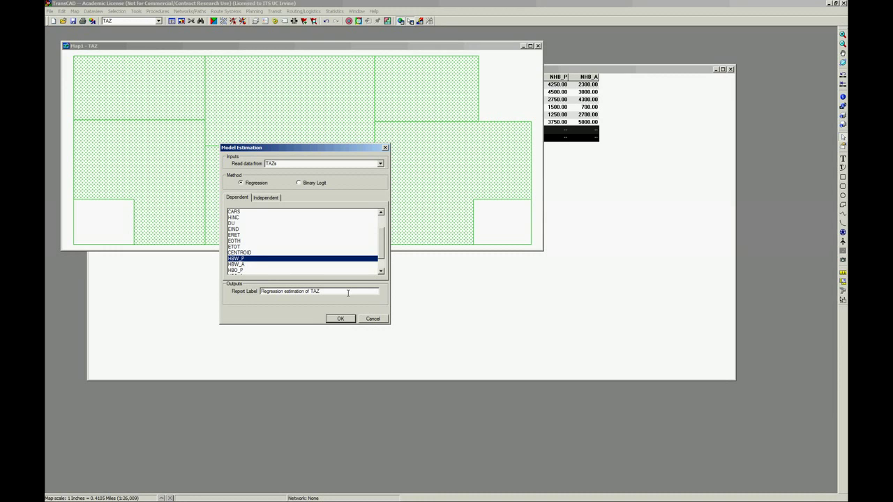
# Label the report 'HBW production' and clear the previously chosen independent fields
pyautogui.moveTo(348, 293); pyautogui.dragTo(269, 292)
pyautogui.write('HBW production')
pyautogui.click(262, 199)
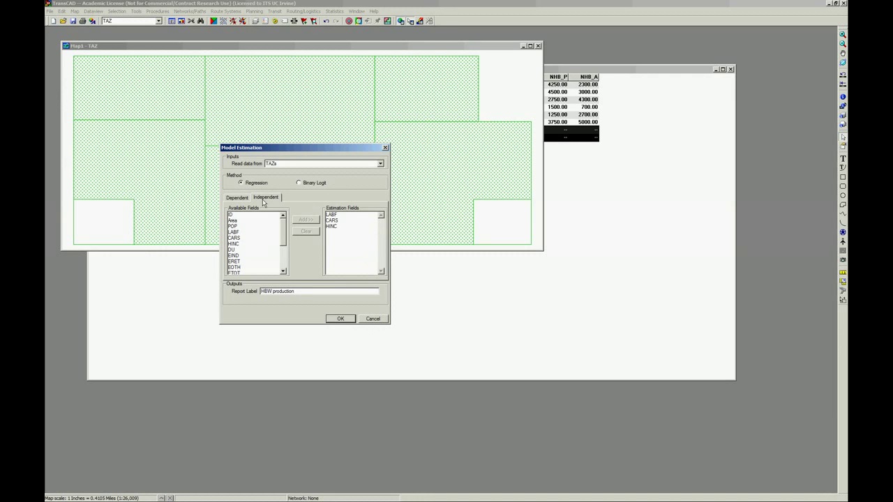
pyautogui.scroll(2, 285, 234)
pyautogui.moveTo(323, 226); pyautogui.dragTo(335, 230)
pyautogui.click(306, 231)
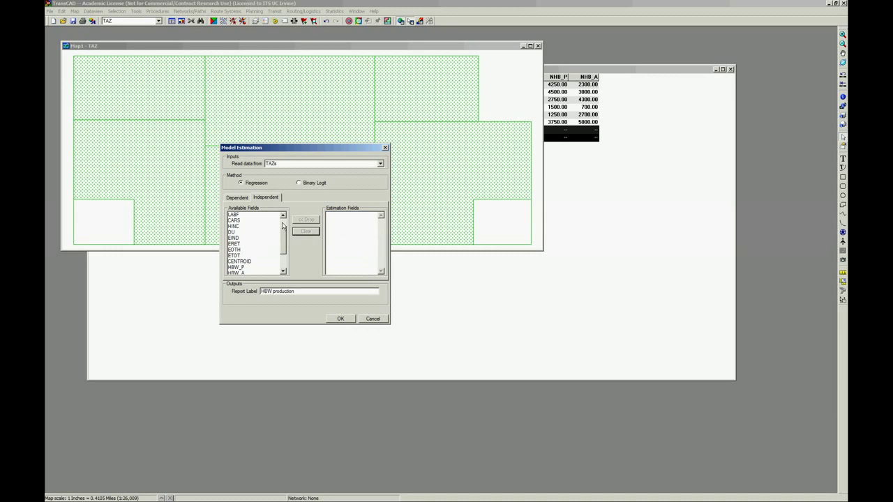
pyautogui.scroll(3, 284, 227)
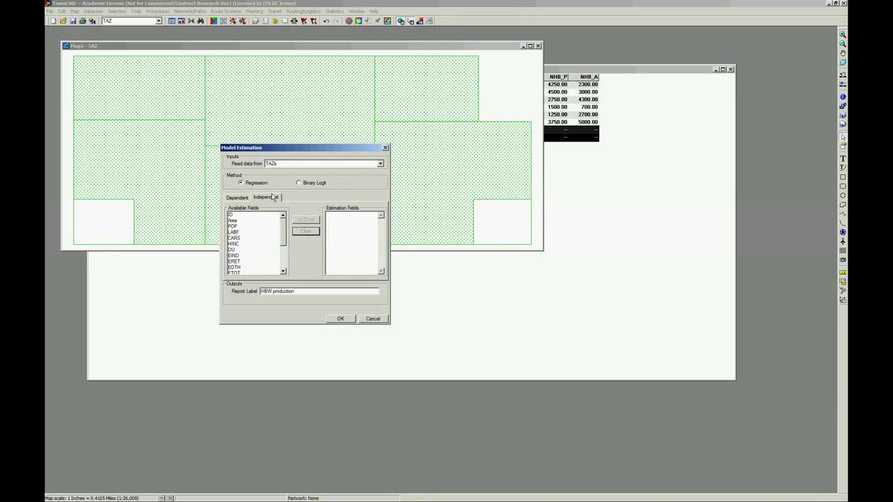
# Add LABF and CARS as independent fields and run the estimation
pyautogui.click(243, 232)
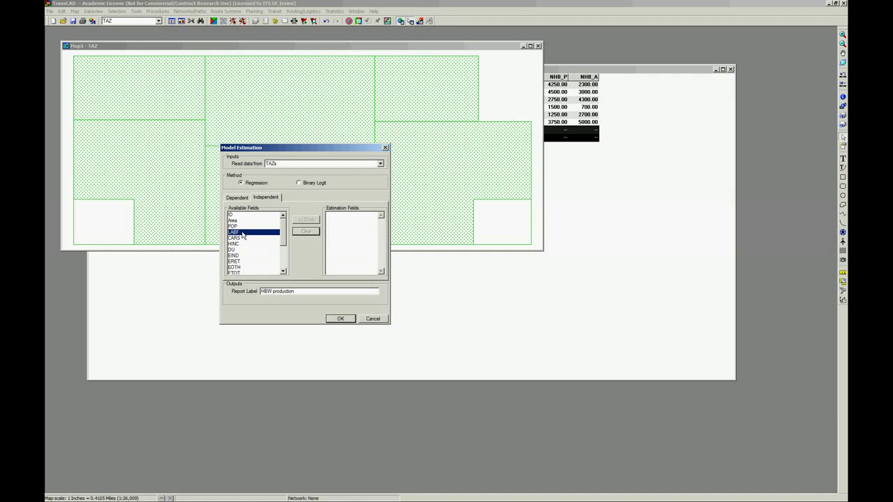
pyautogui.keyDown('ctrl'); pyautogui.click(242, 239); pyautogui.keyUp('ctrl')
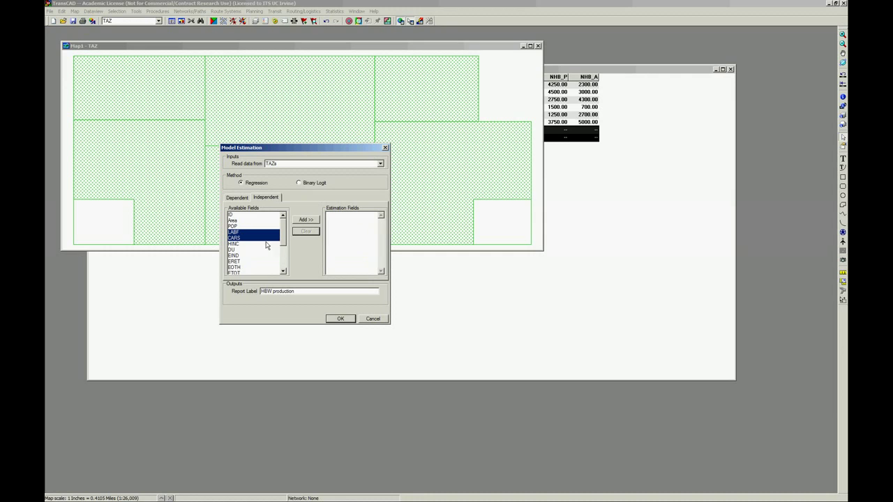
pyautogui.click(306, 220)
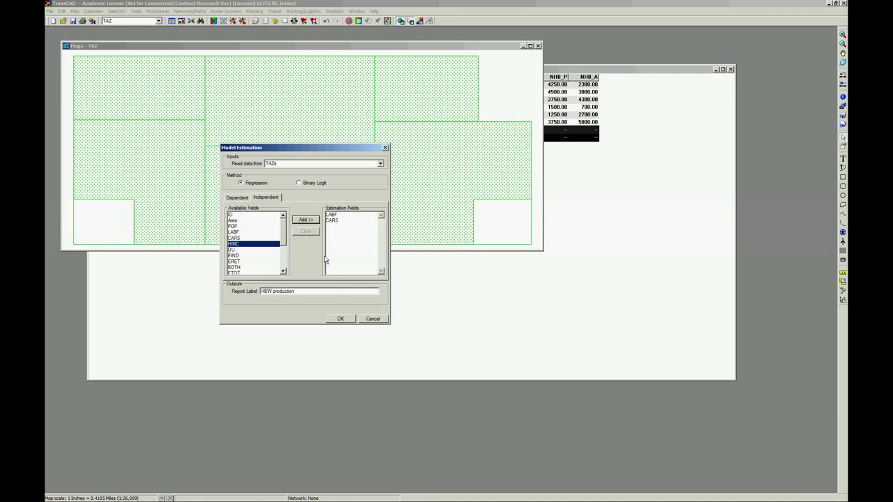
pyautogui.click(340, 319)
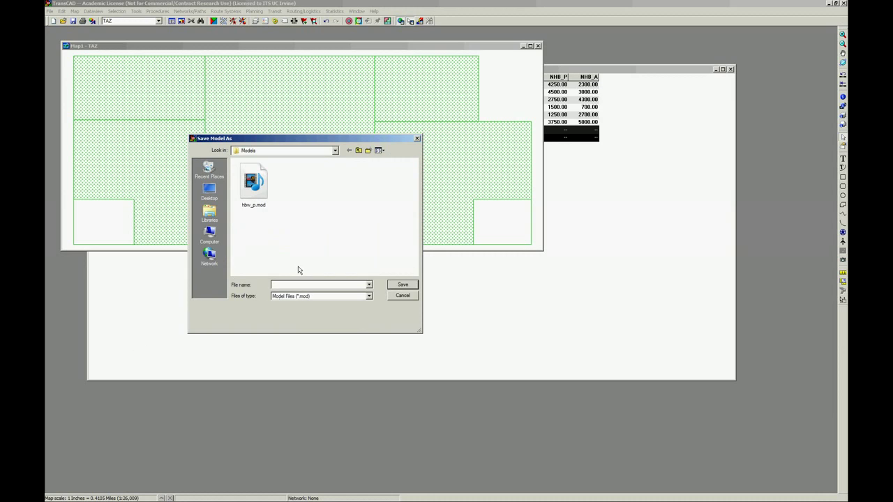
# Overwrite hbw_p.mod in the Models folder with the HBW production regression model
pyautogui.click(256, 190)
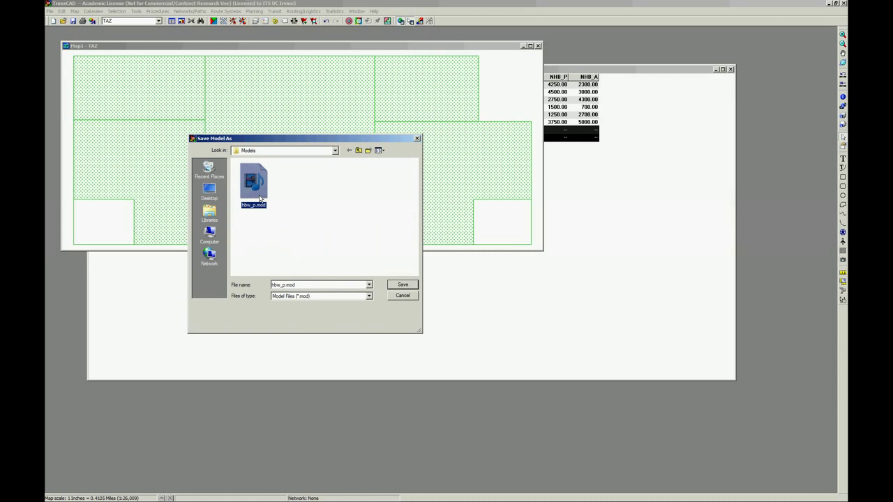
pyautogui.click(411, 286)
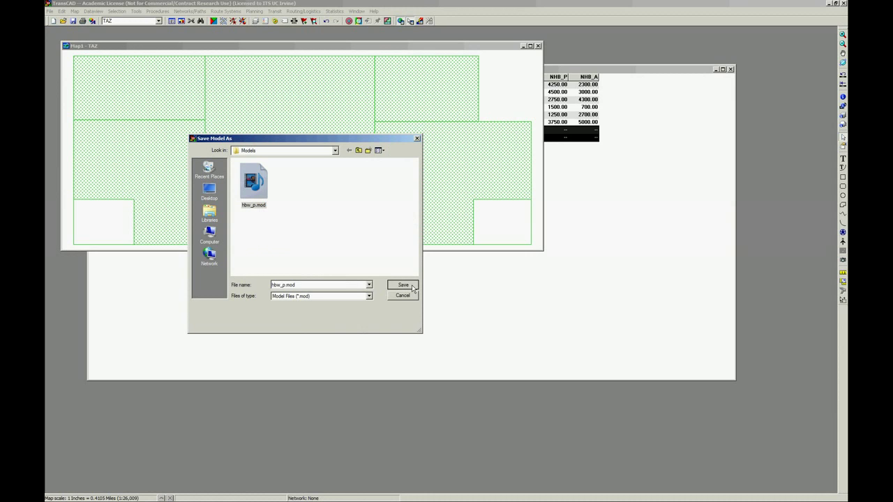
pyautogui.click(255, 153)
pyautogui.click(285, 231)
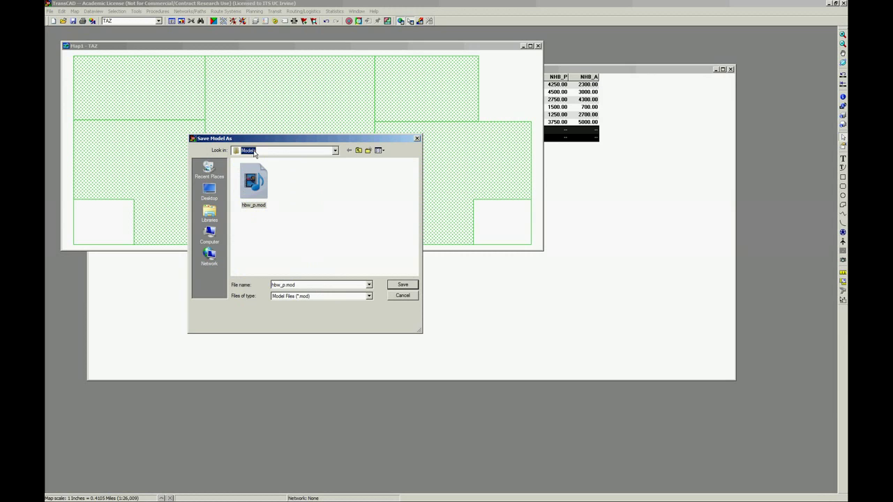
pyautogui.click(412, 284)
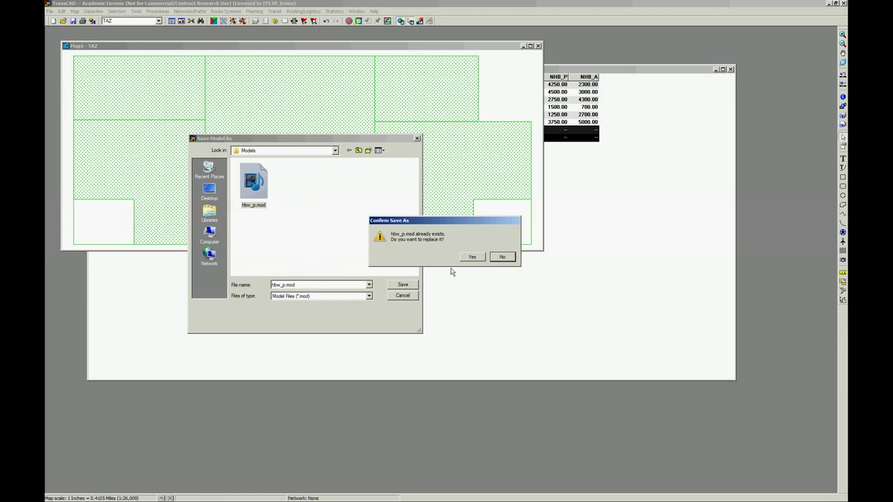
pyautogui.click(477, 259)
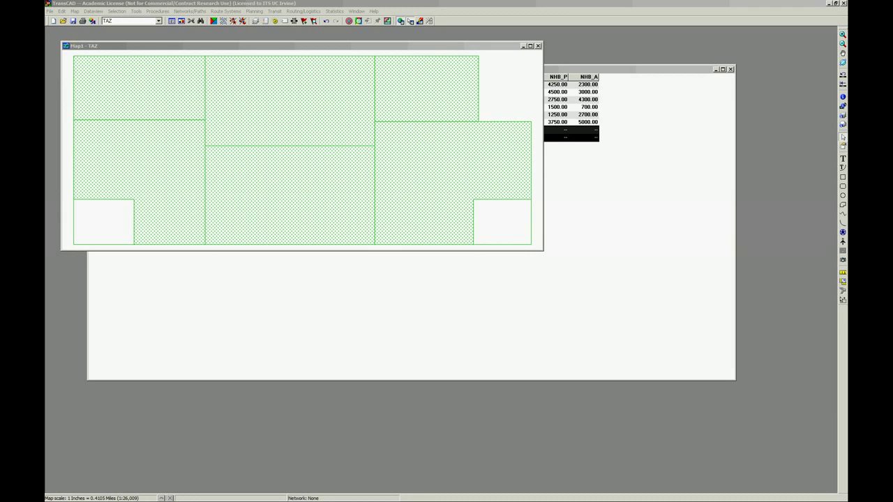
# Move the Results Summary dialog off the map and further down
pyautogui.moveTo(145, 103); pyautogui.dragTo(628, 162)
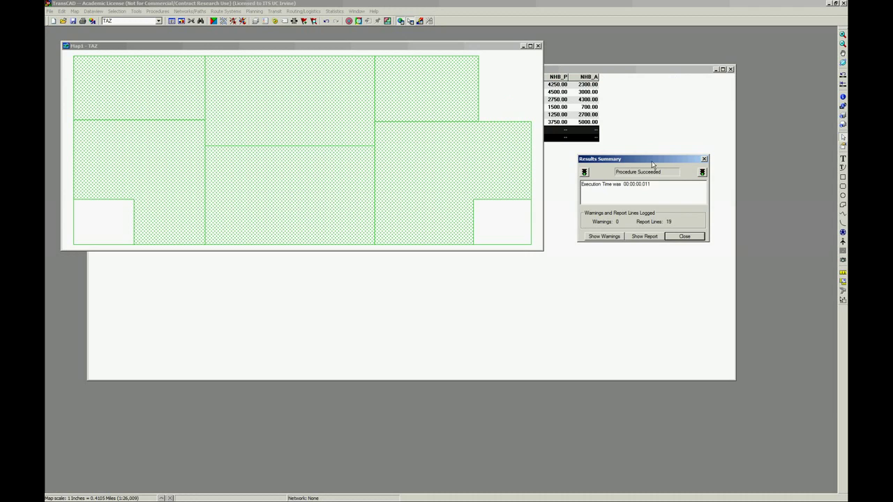
pyautogui.moveTo(646, 161); pyautogui.dragTo(547, 286)
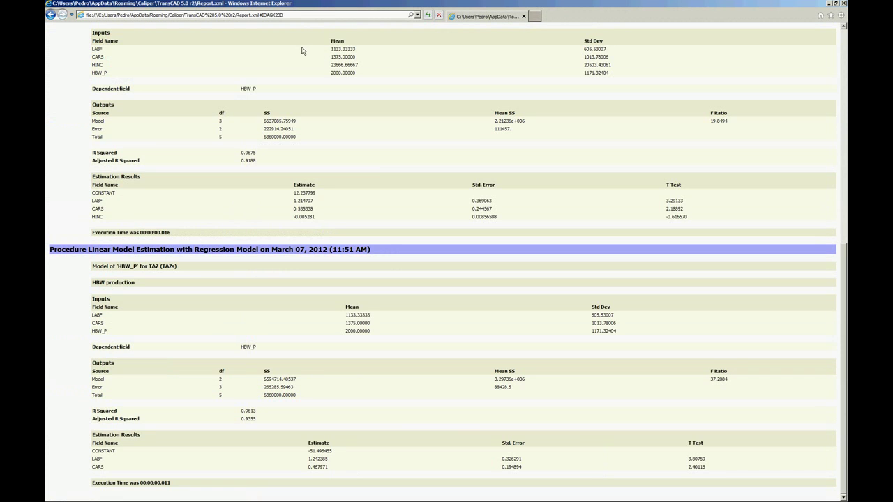
# Go to the 11:51 AM regression section and inspect the estimates and F Ratio 37.2884
pyautogui.press('Home')
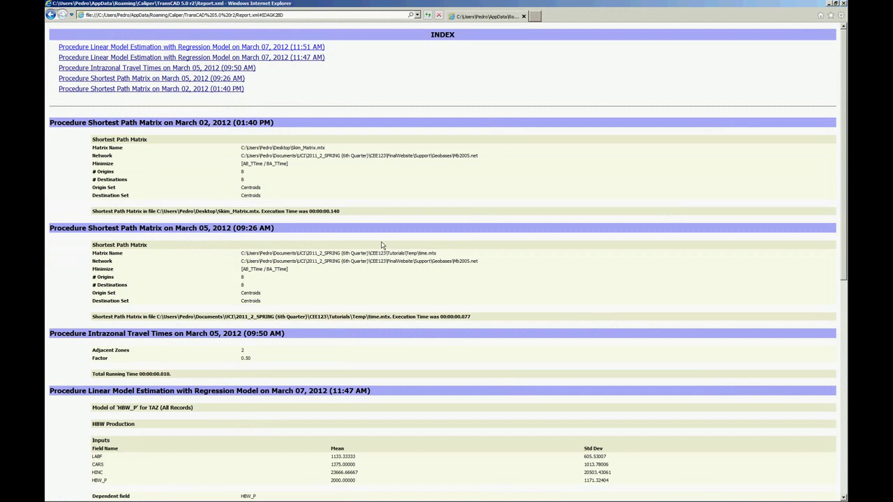
pyautogui.click(302, 47)
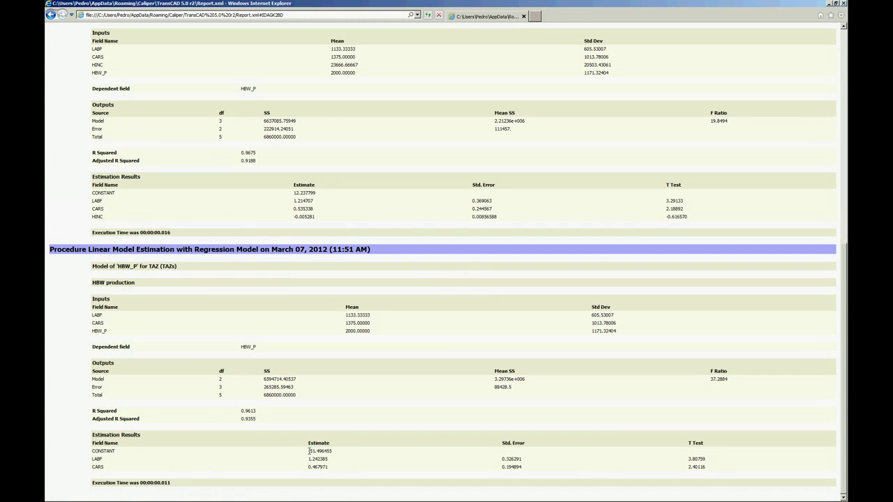
pyautogui.moveTo(309, 451); pyautogui.dragTo(681, 462)
pyautogui.click(683, 463)
pyautogui.doubleClick(719, 379)
pyautogui.click(703, 372)
# Check the R Squared values and the input and output tables, then close Internet Explorer
pyautogui.moveTo(270, 429); pyautogui.dragTo(239, 415)
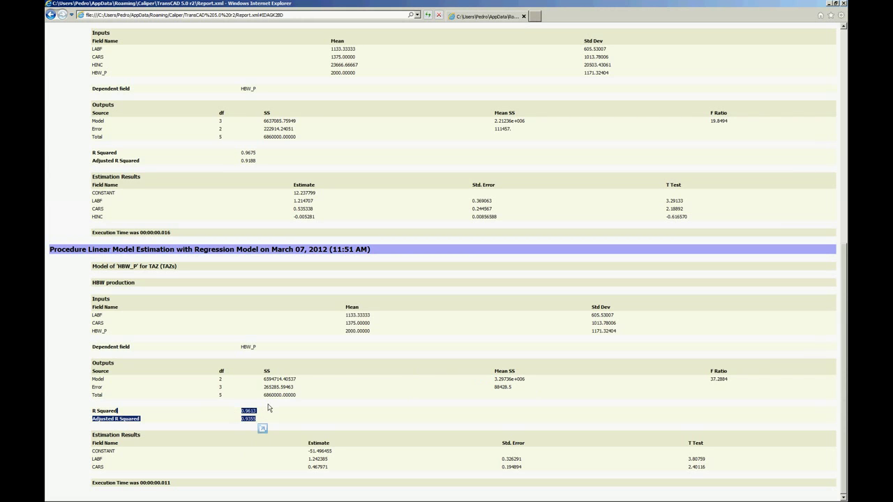
pyautogui.moveTo(332, 398); pyautogui.dragTo(344, 307)
pyautogui.click(360, 400)
pyautogui.moveTo(342, 466); pyautogui.dragTo(339, 393)
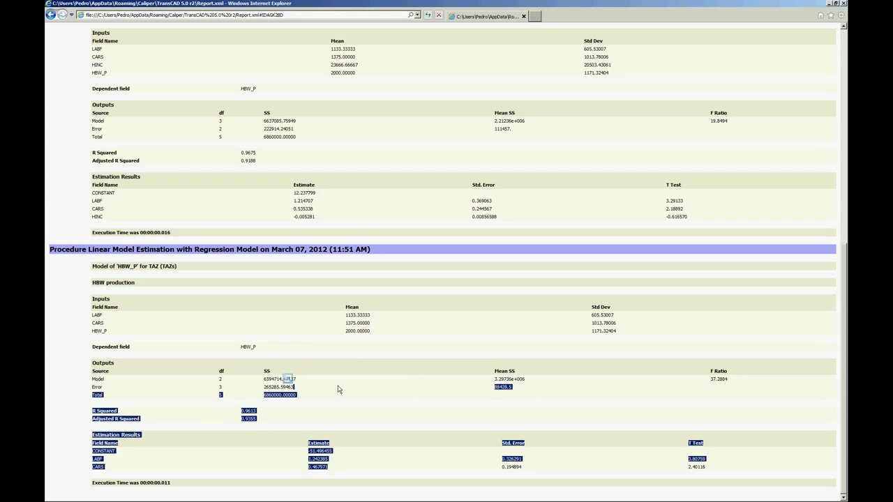
pyautogui.click(339, 390)
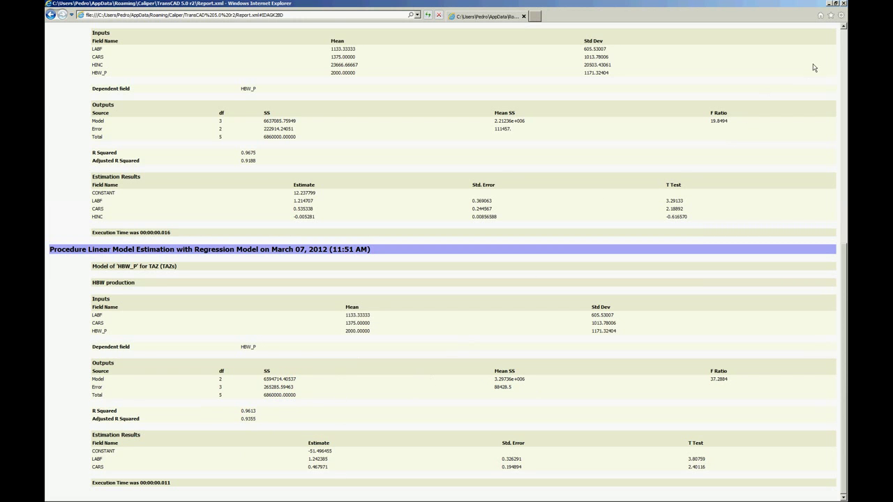
pyautogui.click(844, 3)
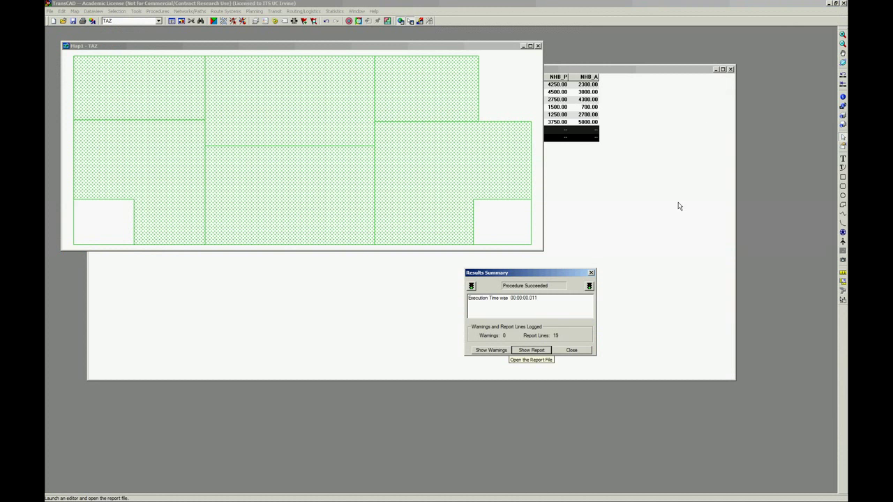
# Close Results Summary, show the report from Preferences > Logging, then close the browser
pyautogui.click(572, 350)
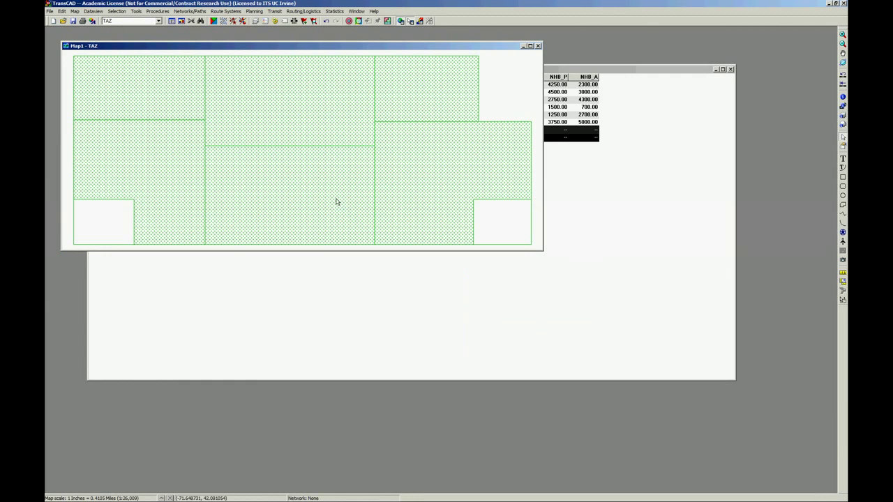
pyautogui.click(63, 12)
pyautogui.click(67, 163)
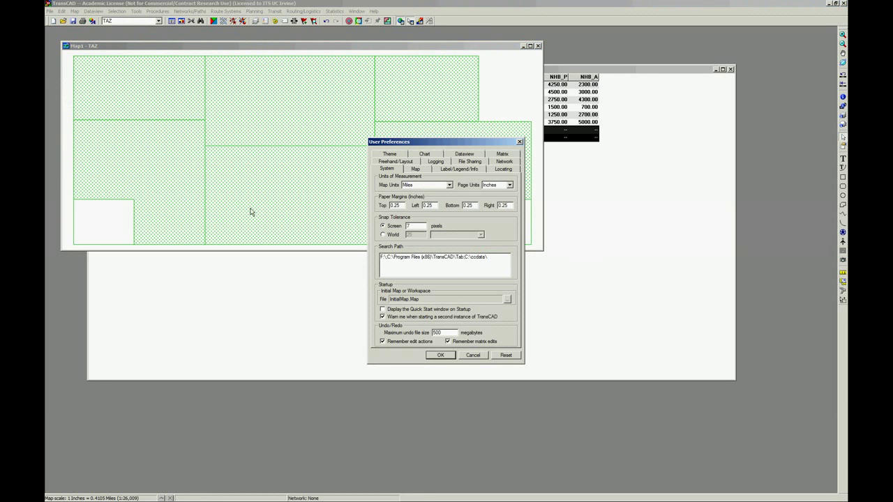
pyautogui.click(437, 163)
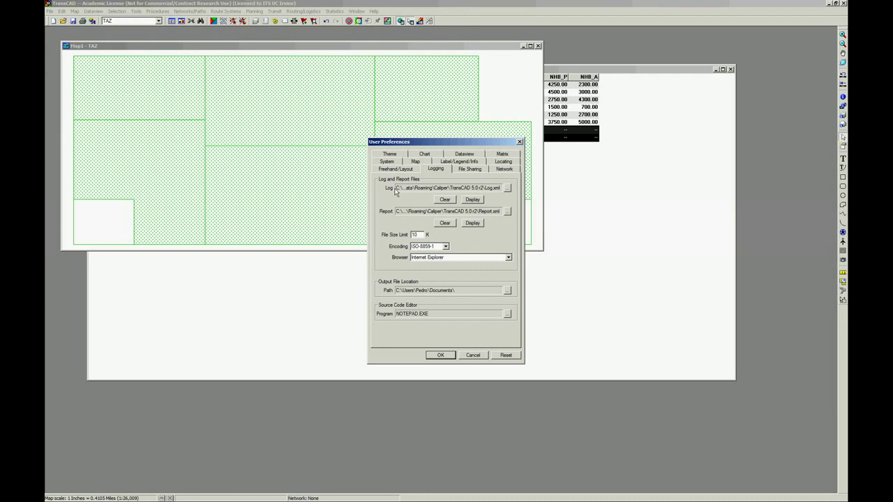
pyautogui.click(474, 223)
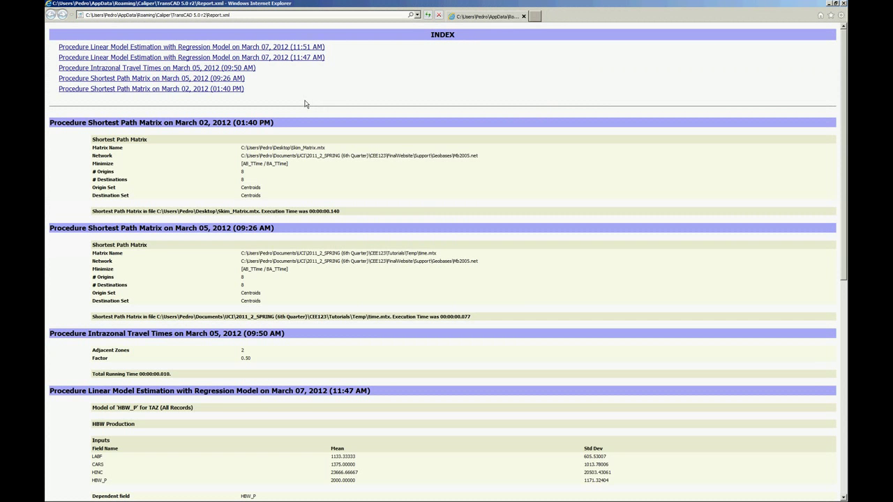
pyautogui.click(843, 4)
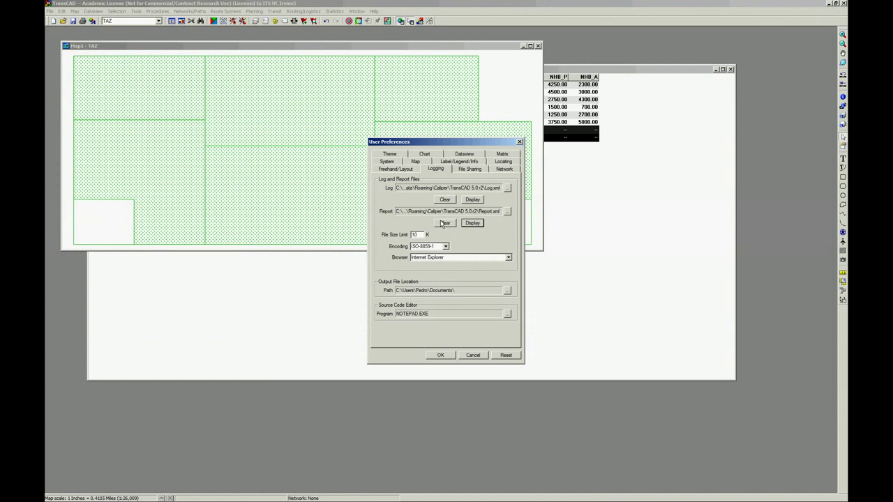
# Review the 11:51 AM HBW production section in the report, then close Preferences and return to Dataview1
pyautogui.click(478, 225)
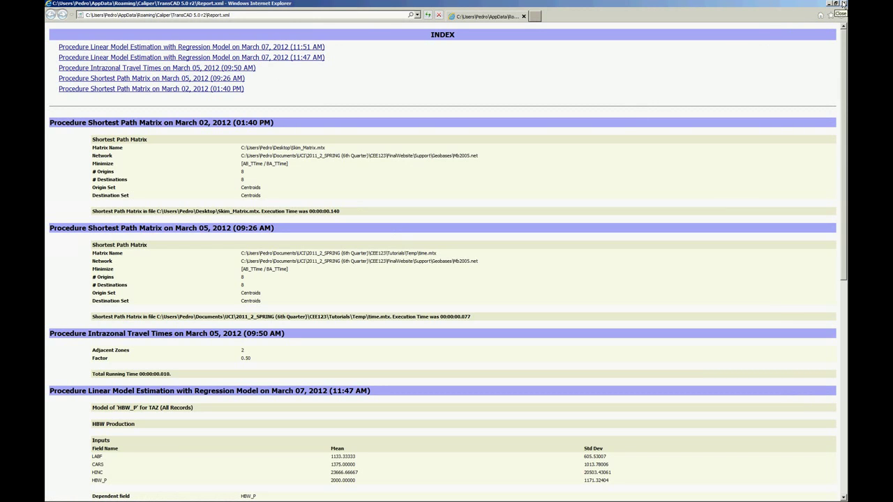
pyautogui.scroll(-5, 446, 251)
pyautogui.scroll(10, 446, 252)
pyautogui.click(191, 47)
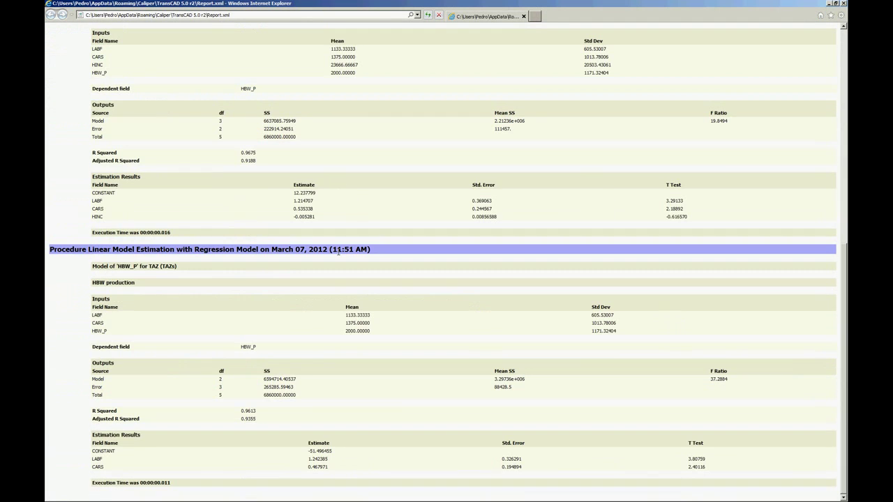
pyautogui.tripleClick(151, 282)
pyautogui.click(844, 4)
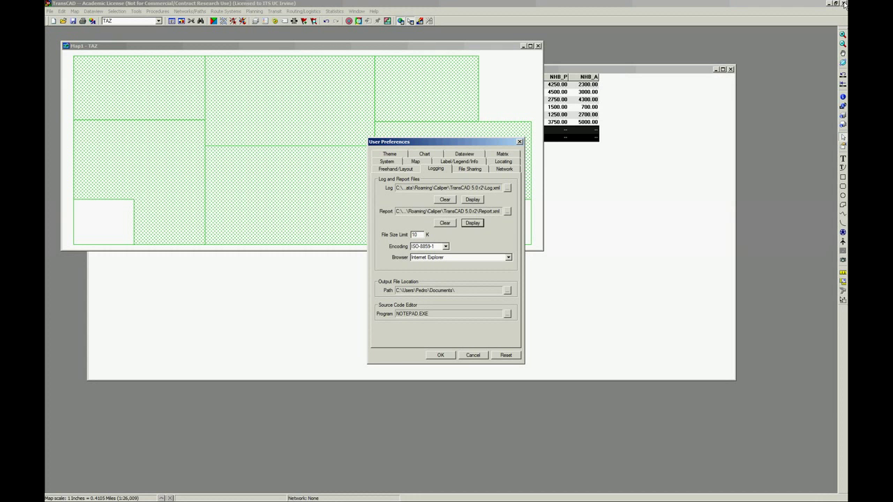
pyautogui.click(447, 356)
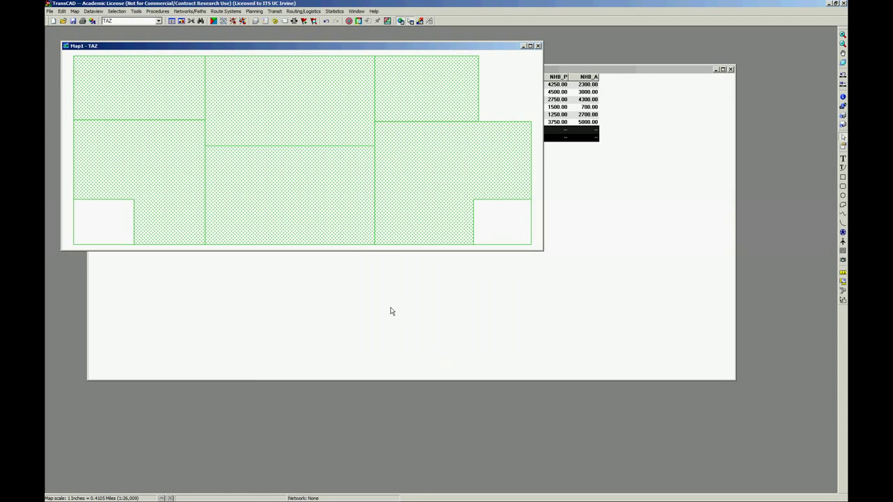
pyautogui.click(591, 116)
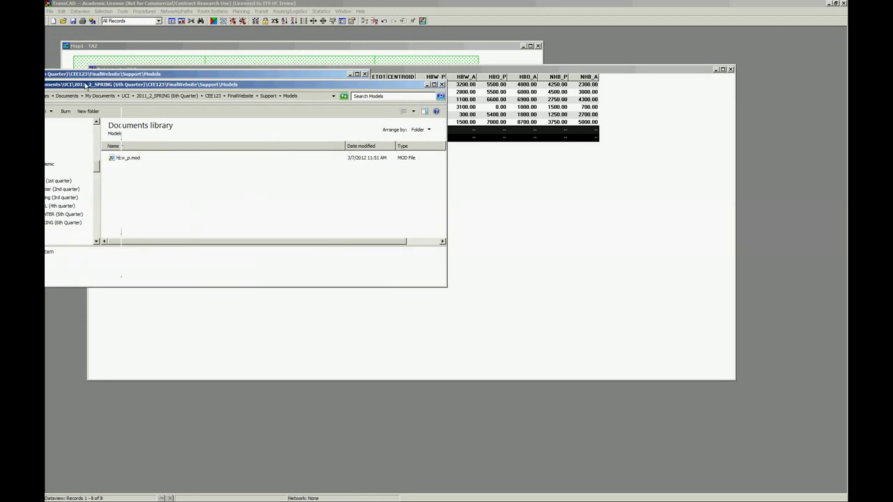
# Maximize the Models folder and open hbw_p.mod with Notepad via Choose default program
pyautogui.moveTo(137, 67); pyautogui.dragTo(315, 121)
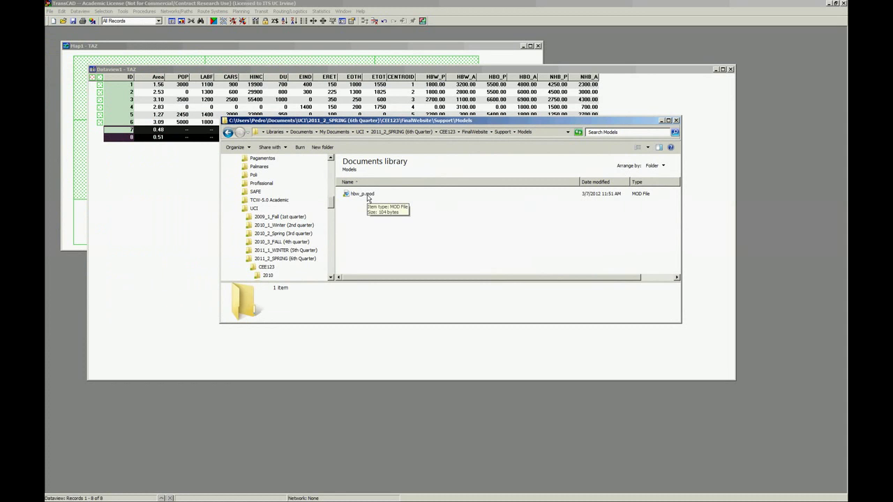
pyautogui.doubleClick(381, 122)
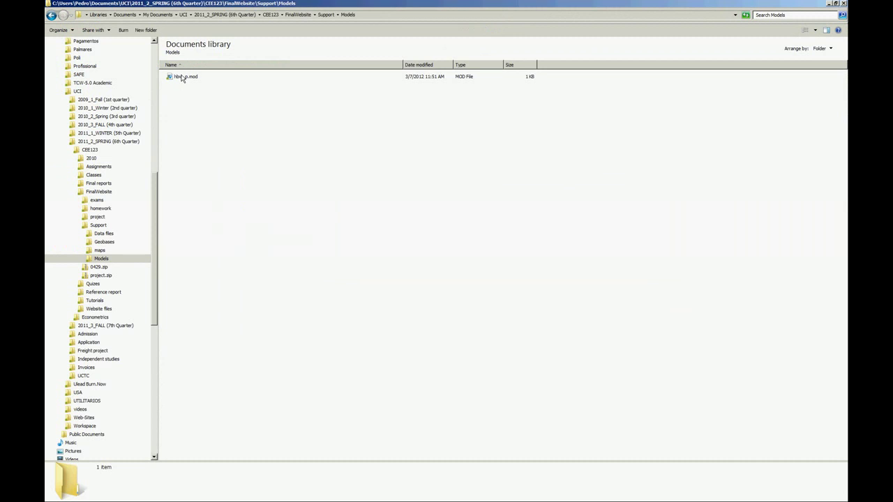
pyautogui.click(193, 77)
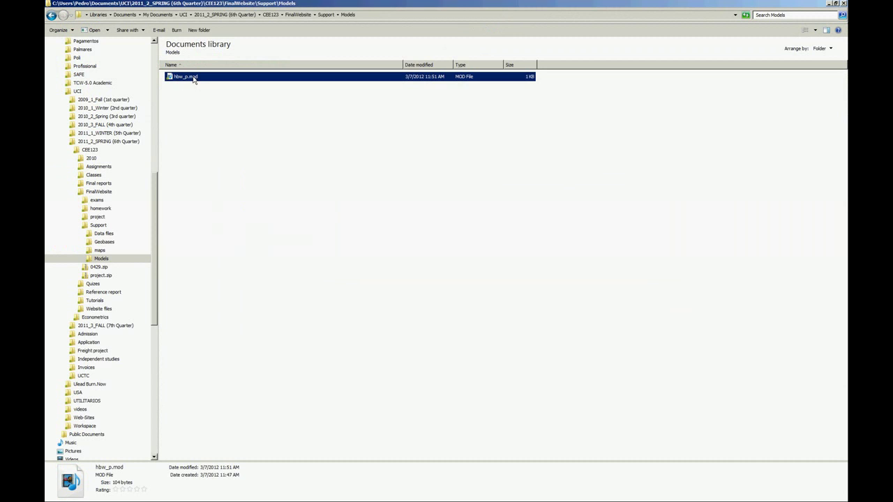
pyautogui.rightClick(194, 78)
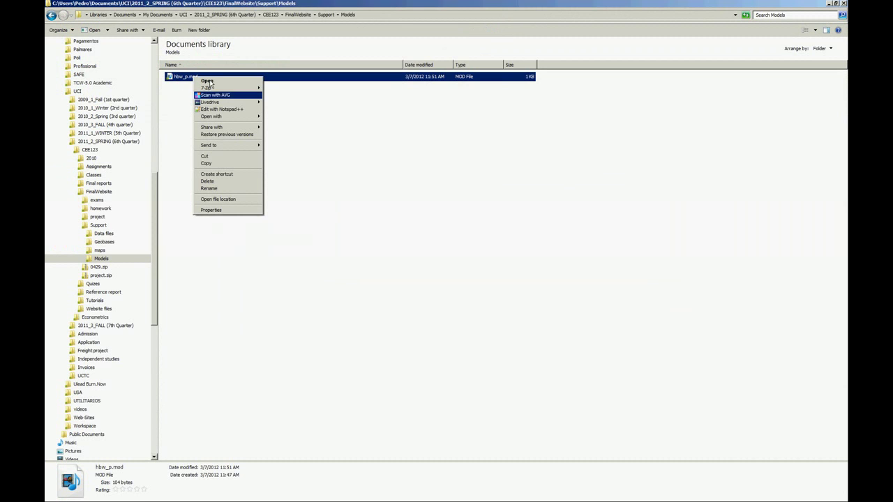
pyautogui.moveTo(237, 121)
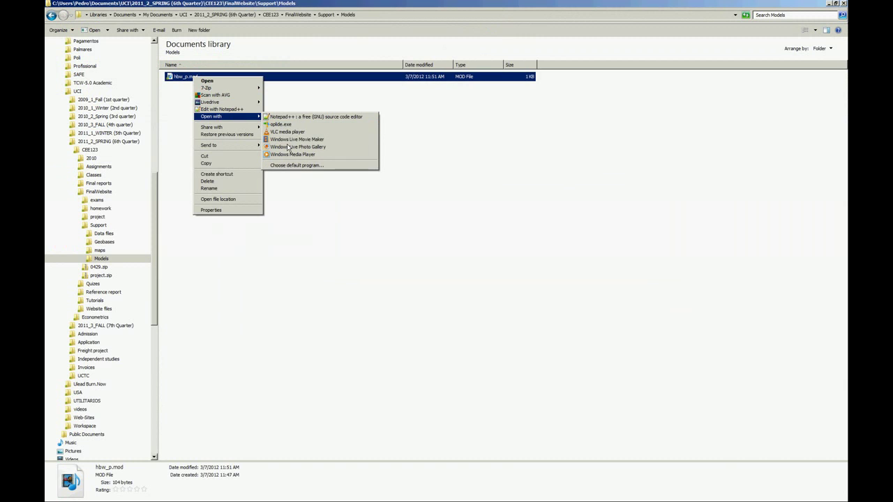
pyautogui.click(288, 166)
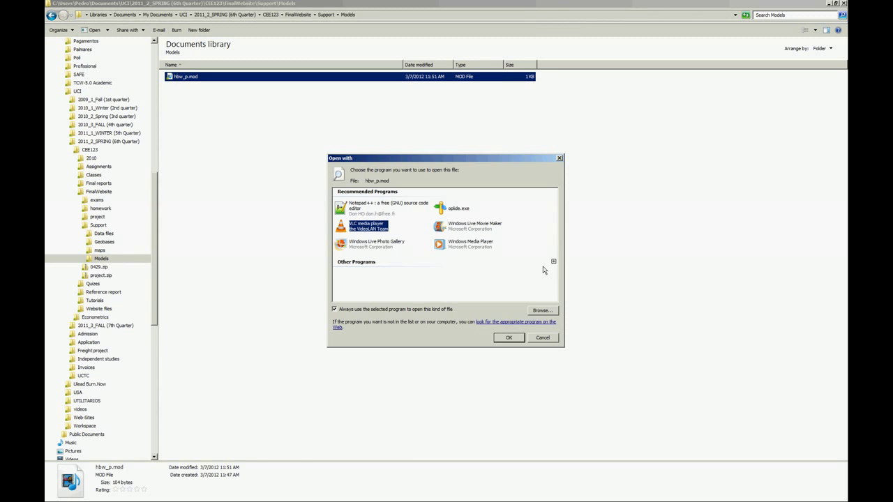
pyautogui.click(553, 263)
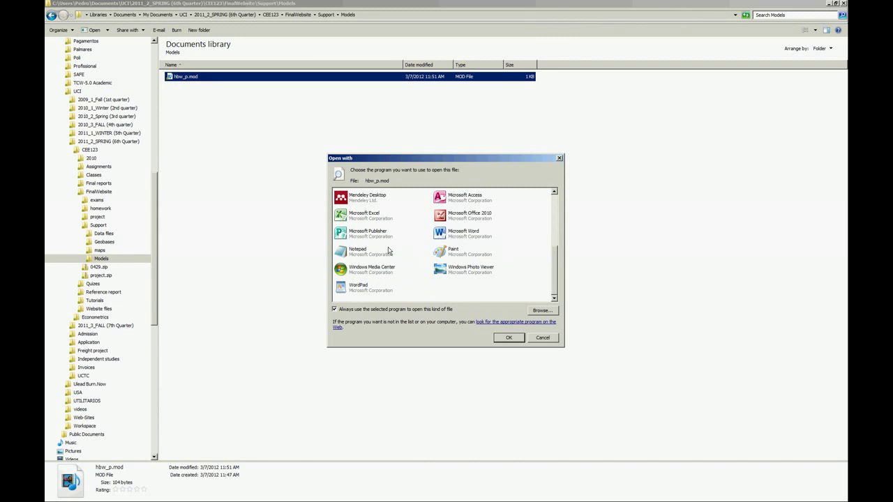
pyautogui.click(352, 255)
pyautogui.doubleClick(356, 260)
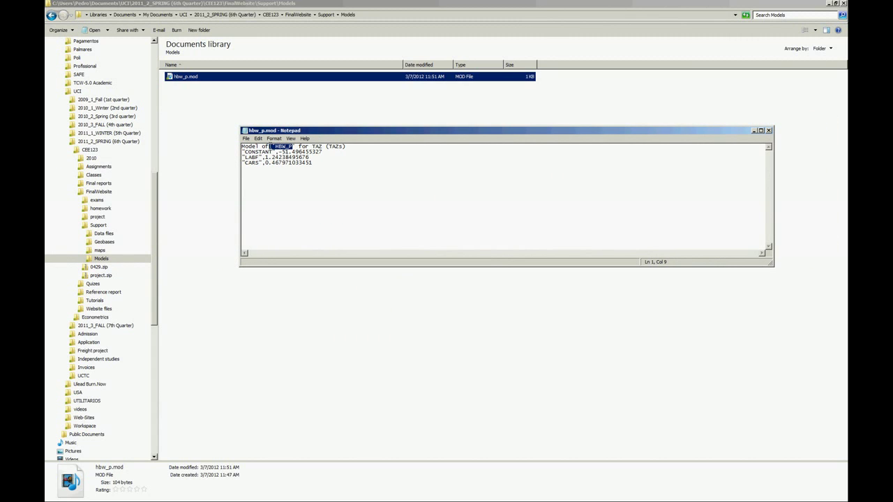
# Inspect the HBW_P name and the CONSTANT, LABF and CARS coefficient lines in Notepad
pyautogui.moveTo(293, 147); pyautogui.dragTo(268, 139)
pyautogui.click(369, 172)
pyautogui.moveTo(408, 193); pyautogui.dragTo(174, 128)
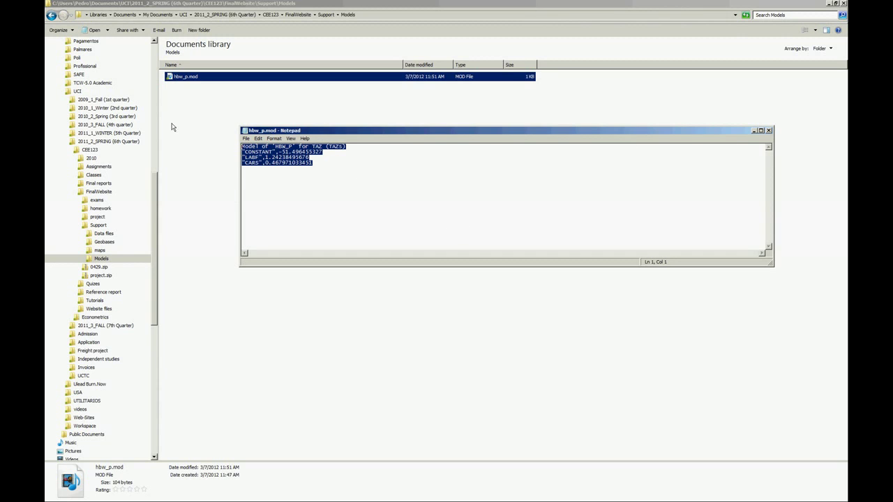
pyautogui.click(367, 191)
pyautogui.moveTo(363, 186); pyautogui.dragTo(220, 151)
pyautogui.click(360, 194)
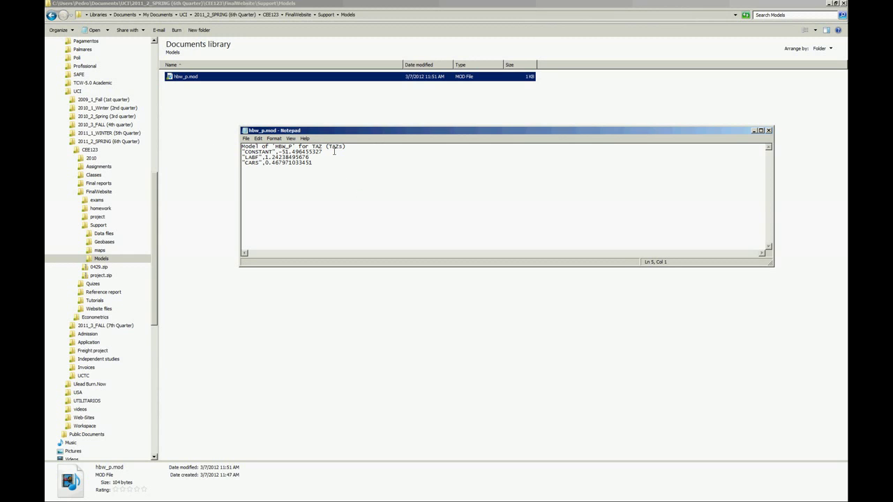
pyautogui.moveTo(328, 164); pyautogui.dragTo(321, 147)
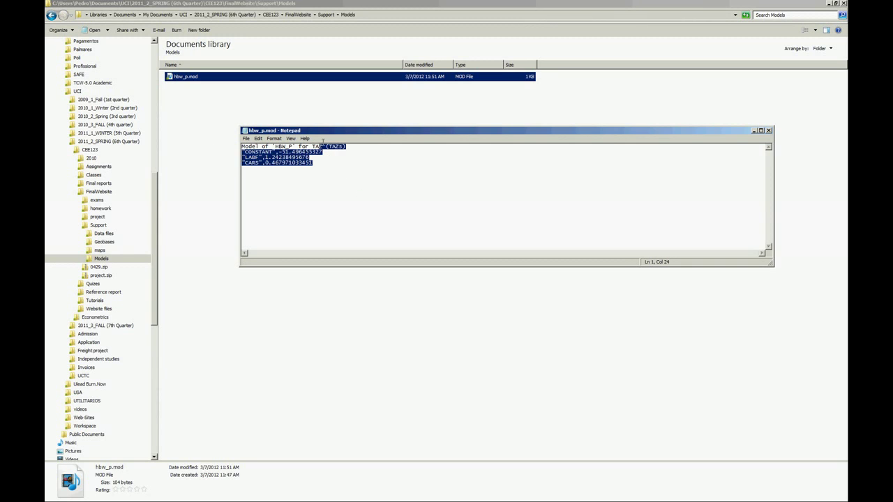
# Close the model file in Notepad and the Models folder window to return to the TAZ dataview
pyautogui.click(768, 132)
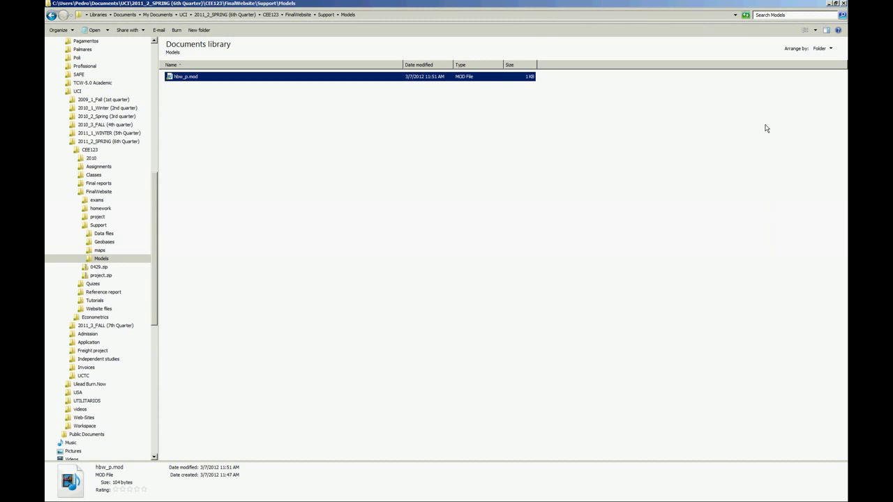
pyautogui.click(844, 4)
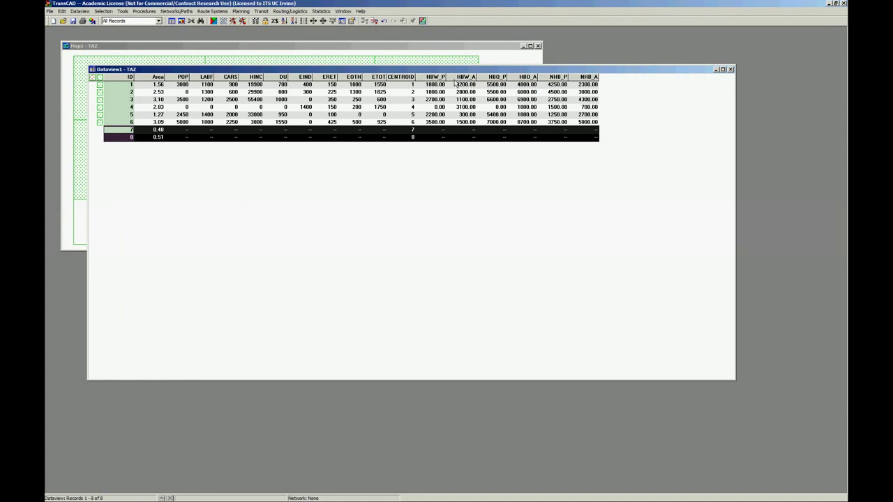